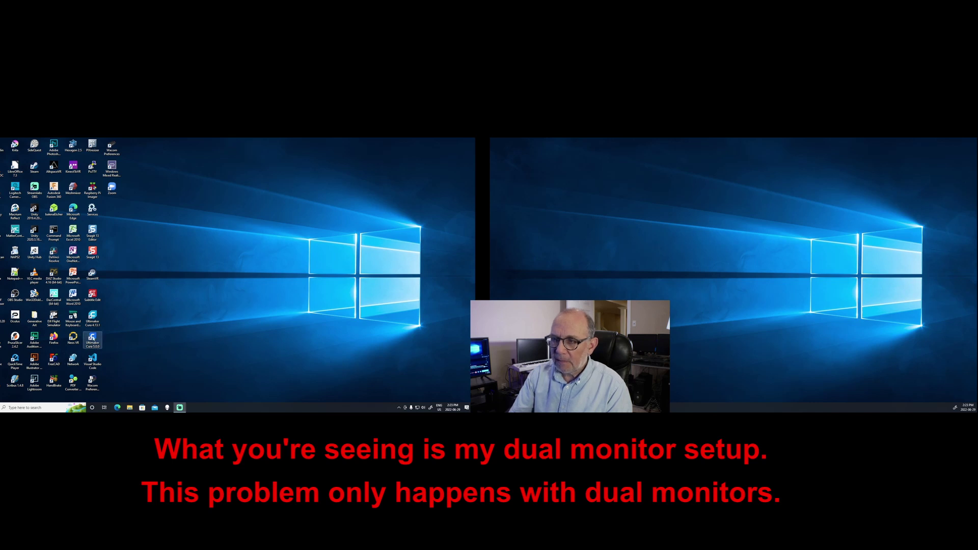
# Launch Cura 5.0.0, then orbit and zoom to inspect the empty Ender-3 Pro build plate.
pyautogui.doubleClick(92, 340)
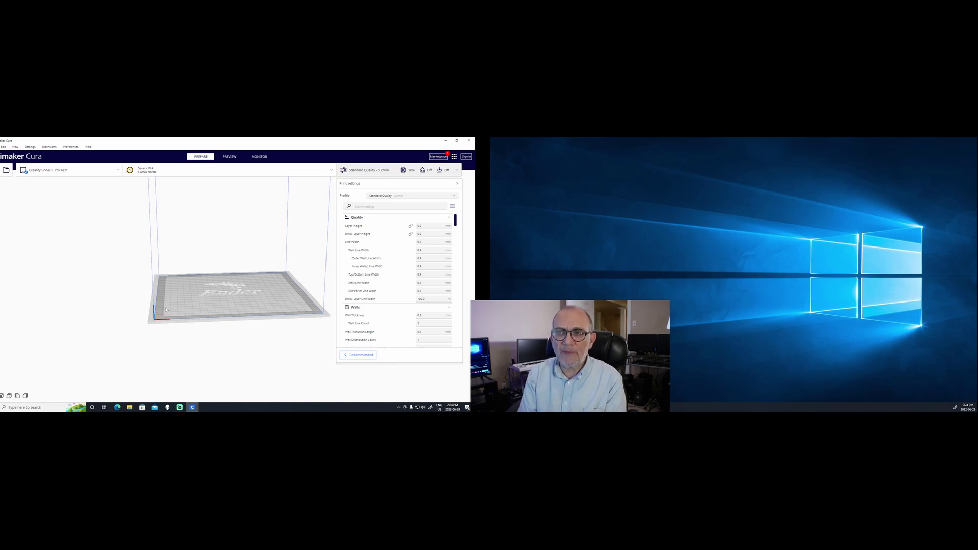
pyautogui.moveTo(216, 297); pyautogui.dragTo(231, 308, button='right')
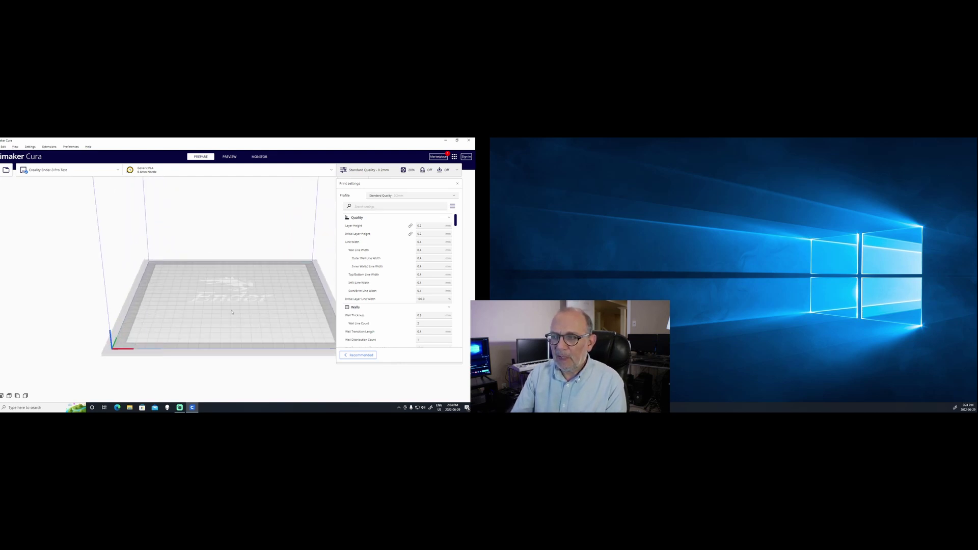
pyautogui.scroll(4, 233, 309)
pyautogui.moveTo(234, 310); pyautogui.dragTo(230, 313, button='right')
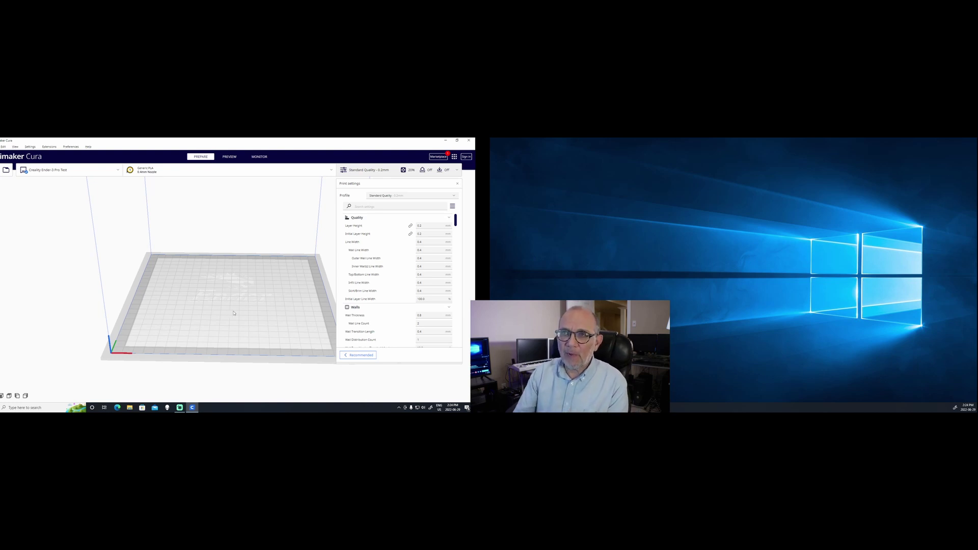
# Open Extensions > Post Processing > Modify G-Code, then close the frozen plugin window.
pyautogui.click(49, 147)
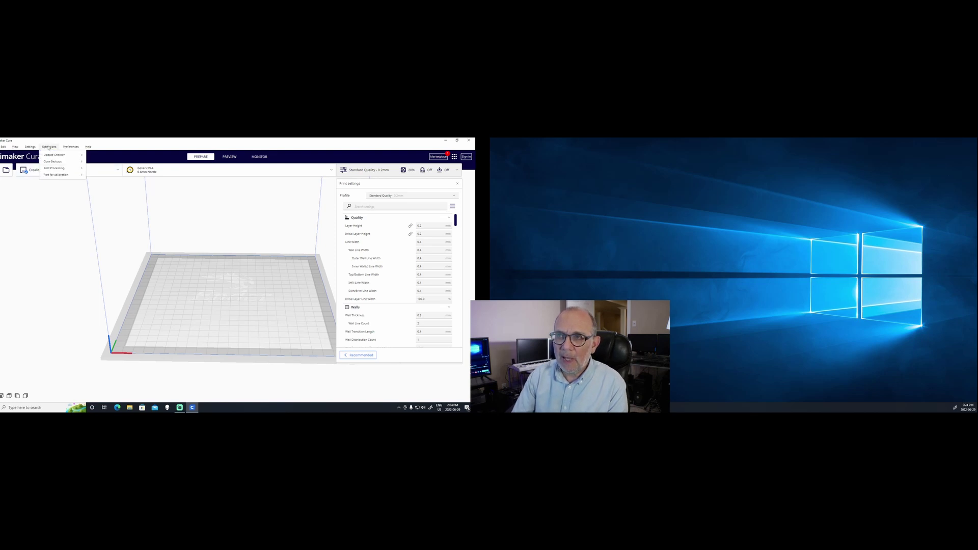
pyautogui.moveTo(49, 169)
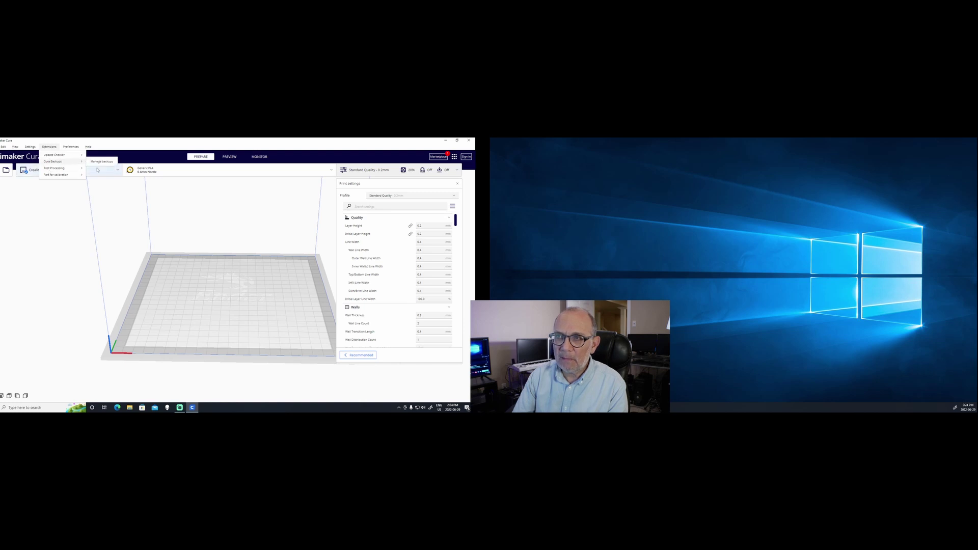
pyautogui.click(99, 169)
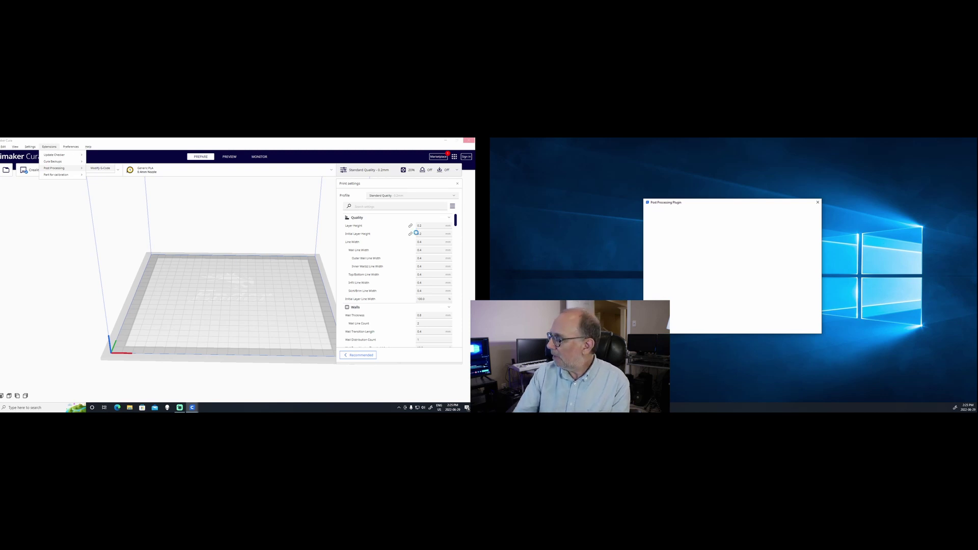
pyautogui.click(818, 203)
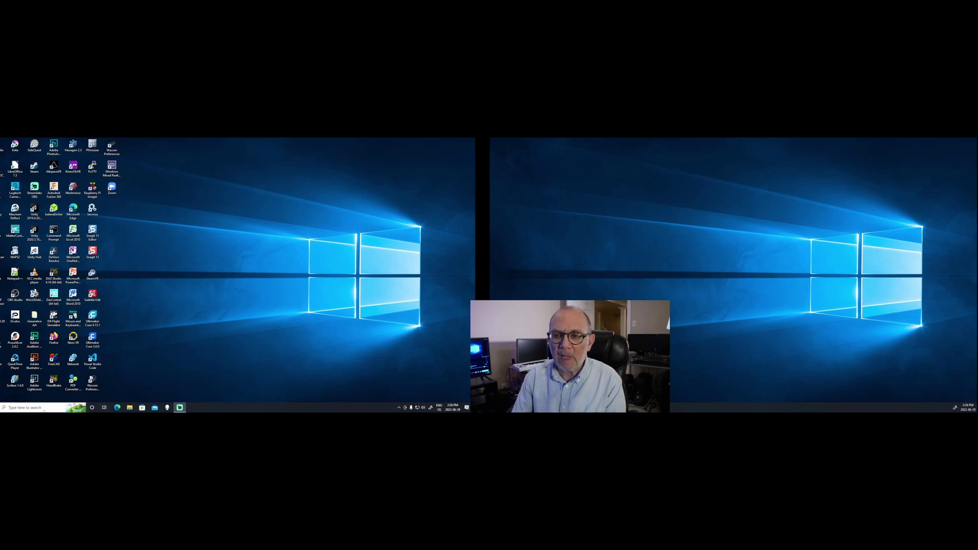
# Search Windows for 'services' and launch the Services console.
pyautogui.click(16, 409)
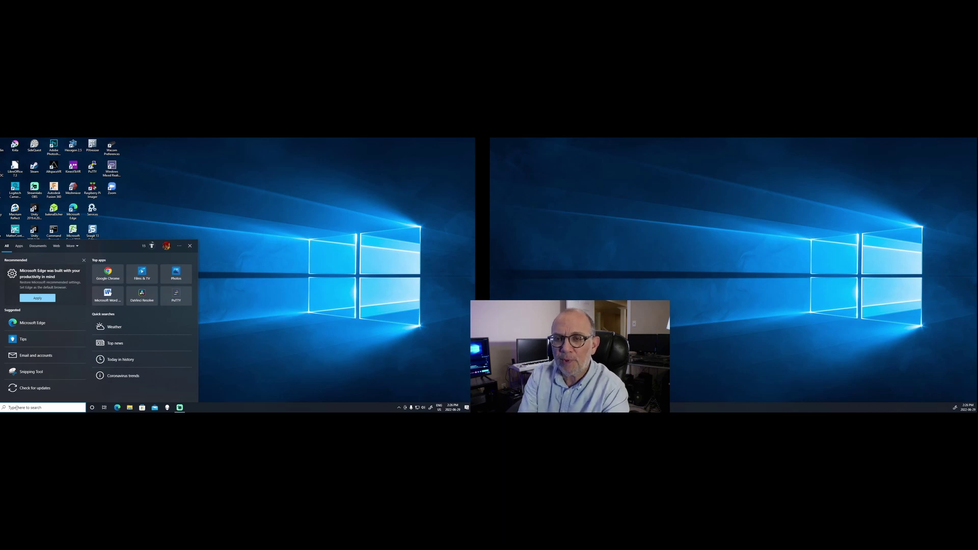
pyautogui.write('serv')
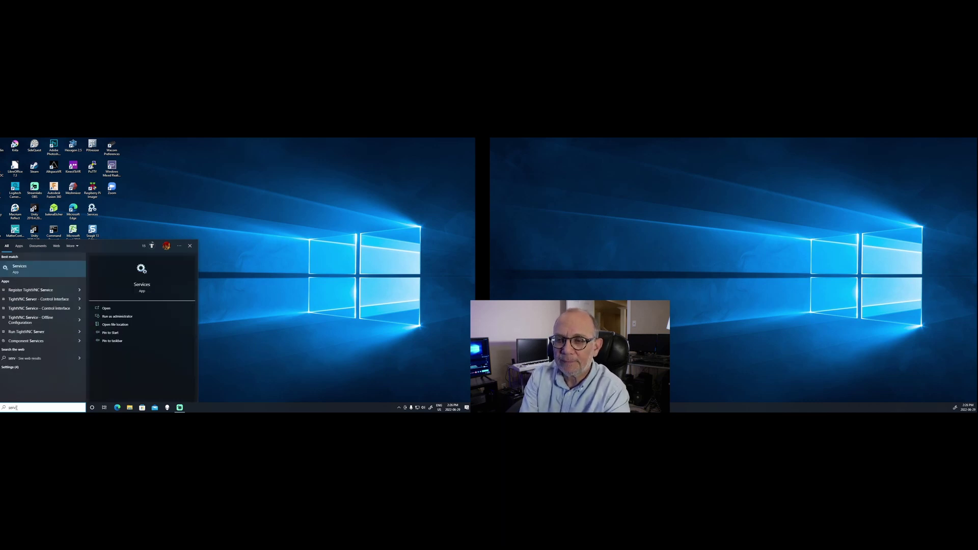
pyautogui.write('ices')
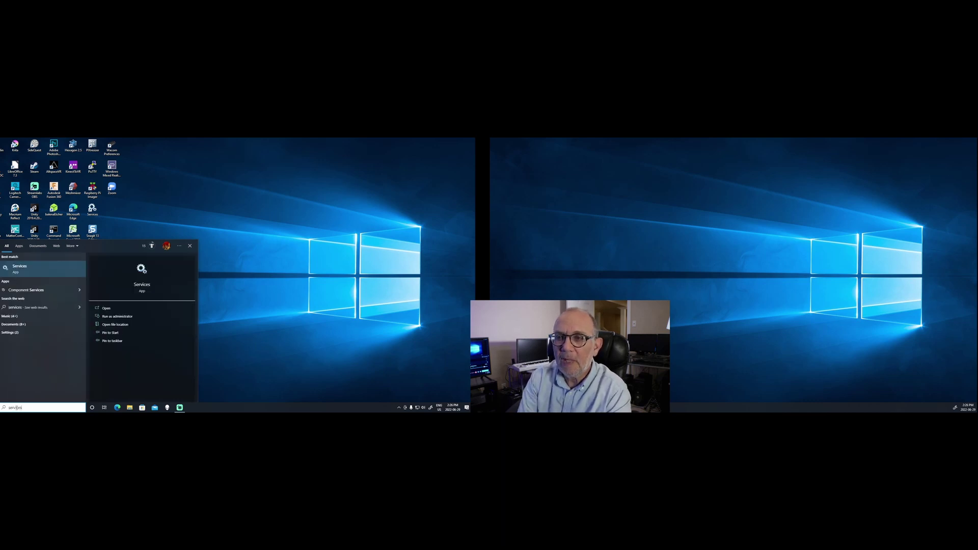
pyautogui.click(28, 270)
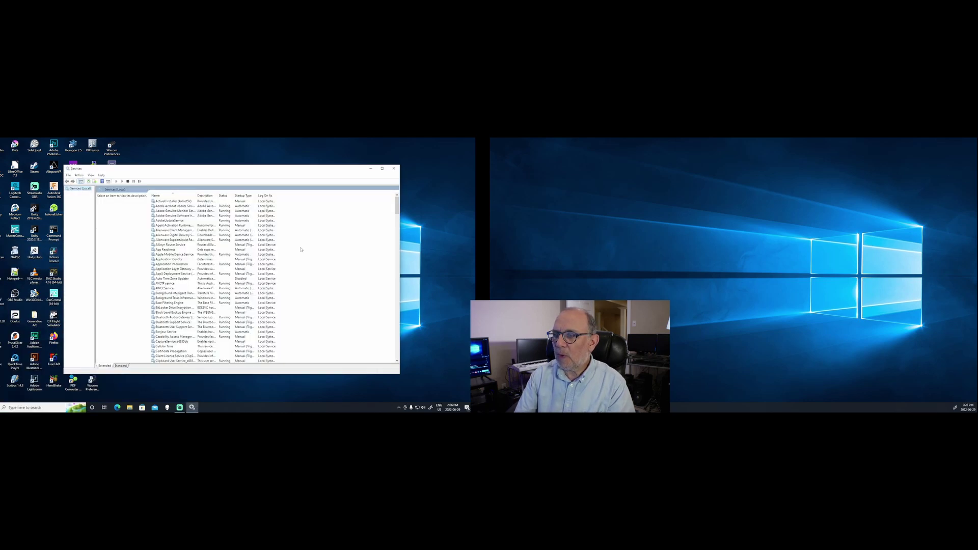
# Scroll the services list down and select the Nahimic service.
pyautogui.moveTo(246, 172); pyautogui.dragTo(265, 172)
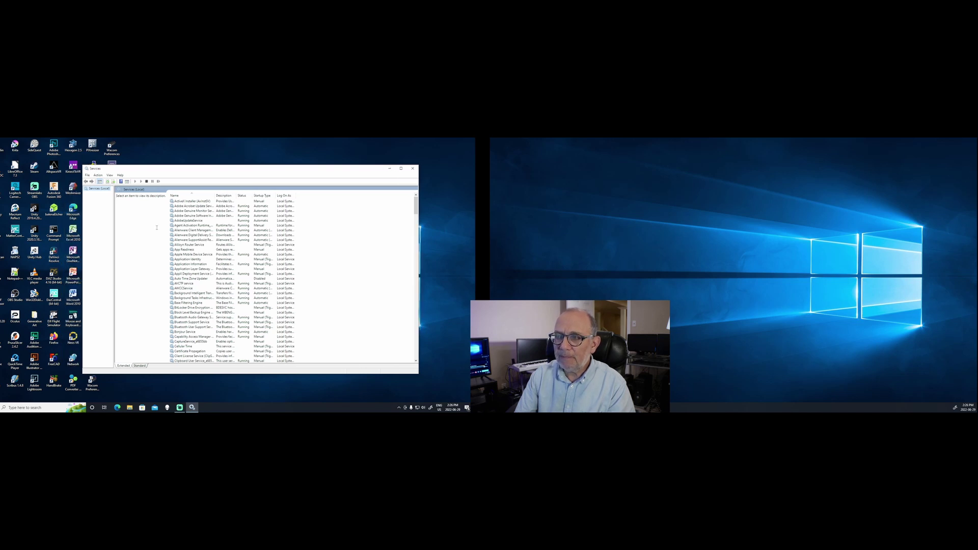
pyautogui.scroll(-10, 213, 274)
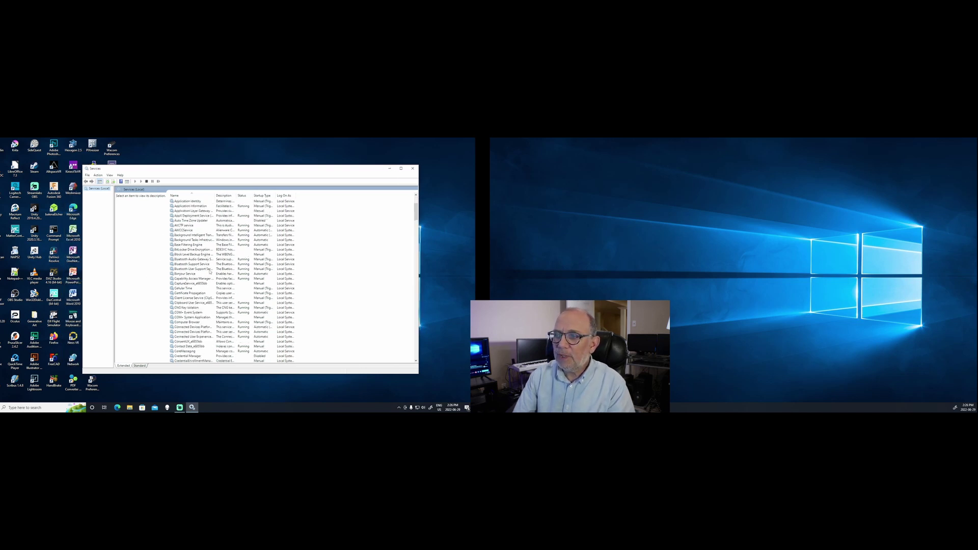
pyautogui.scroll(-20, 213, 274)
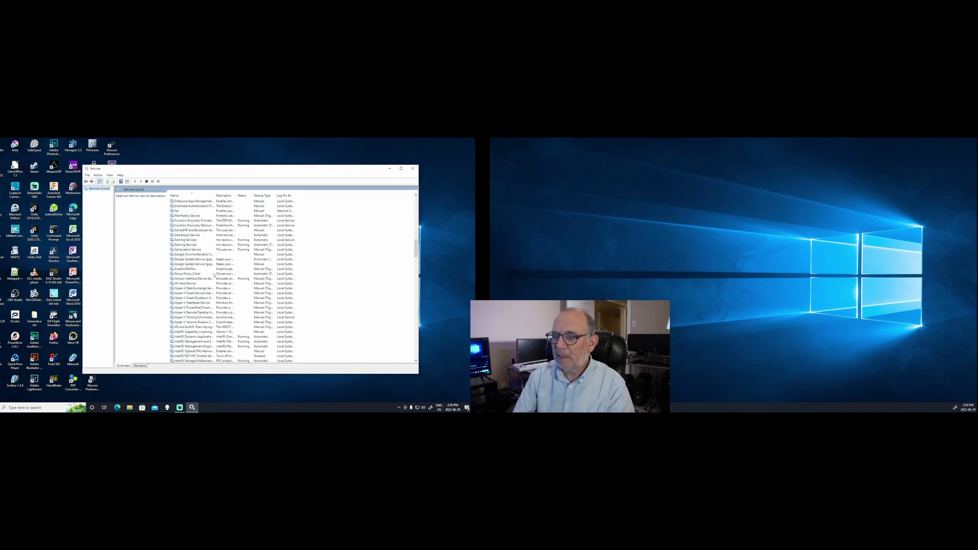
pyautogui.scroll(-5, 216, 275)
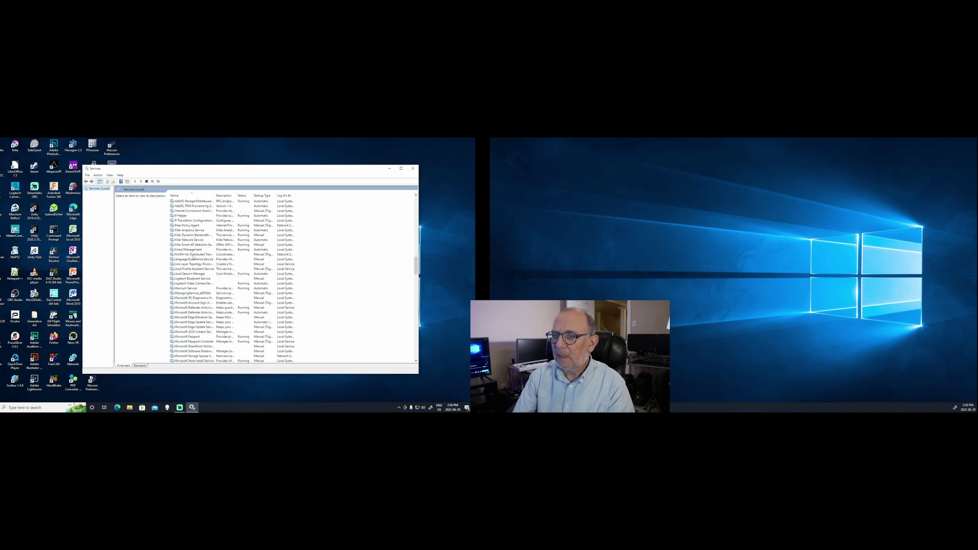
pyautogui.scroll(-6, 217, 274)
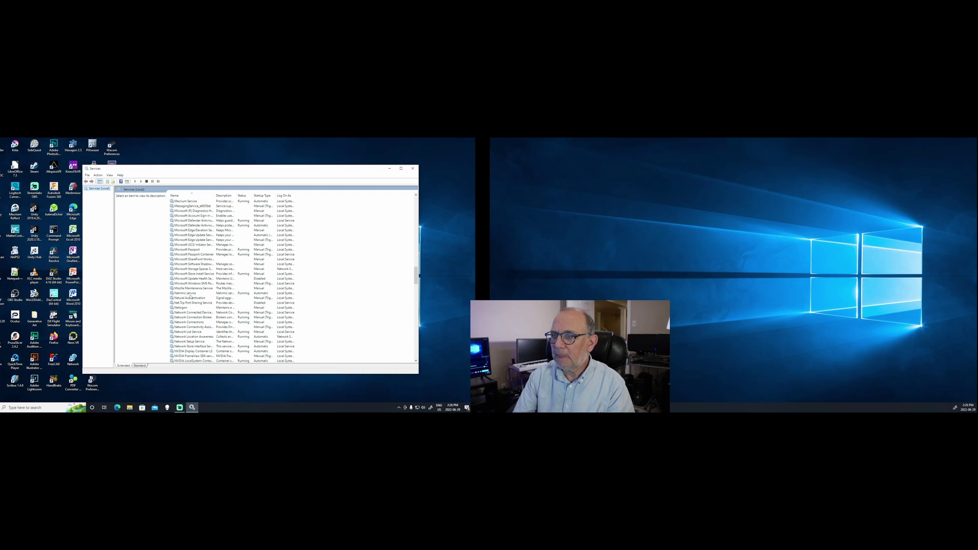
pyautogui.click(191, 293)
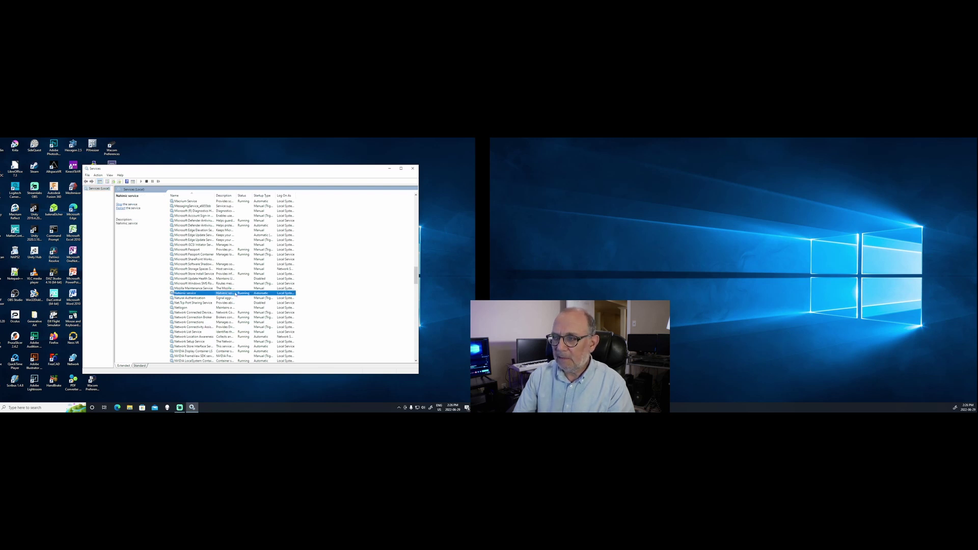
# Change the Nahimic service's startup type to Manual, apply it, and stop the service.
pyautogui.rightClick(235, 294)
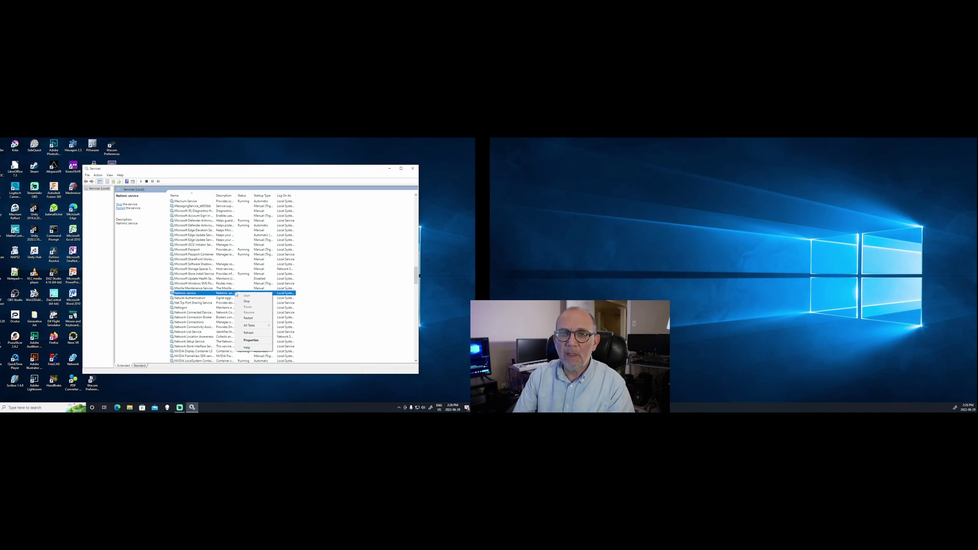
pyautogui.click(250, 340)
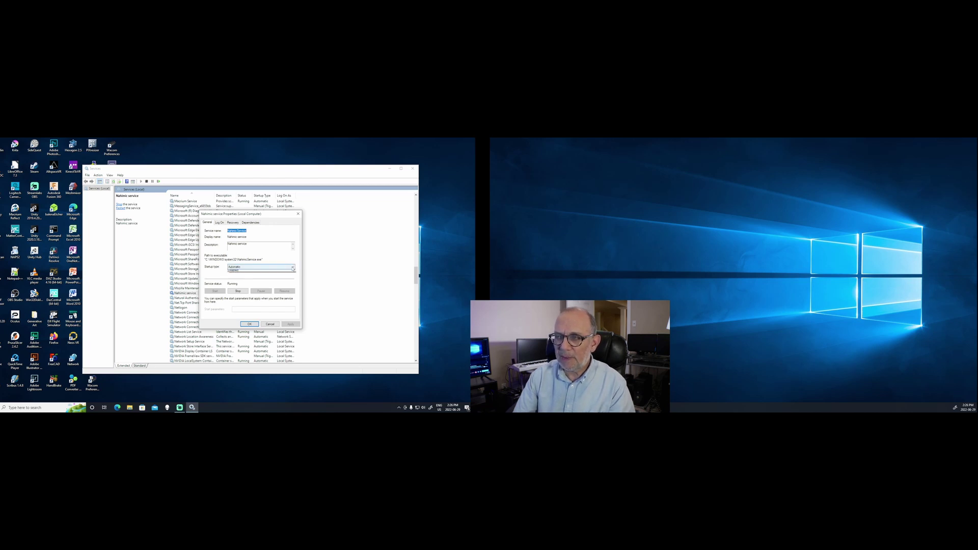
pyautogui.click(292, 267)
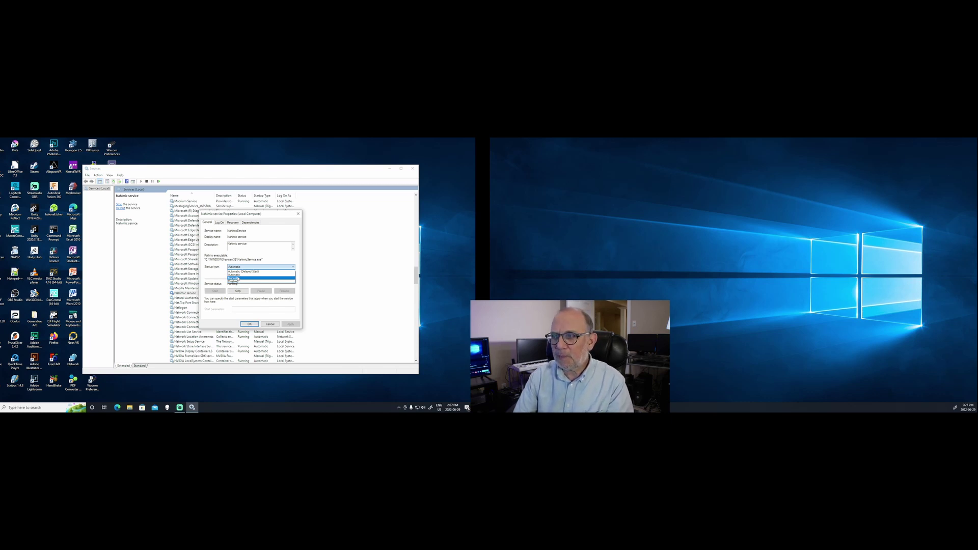
pyautogui.click(237, 278)
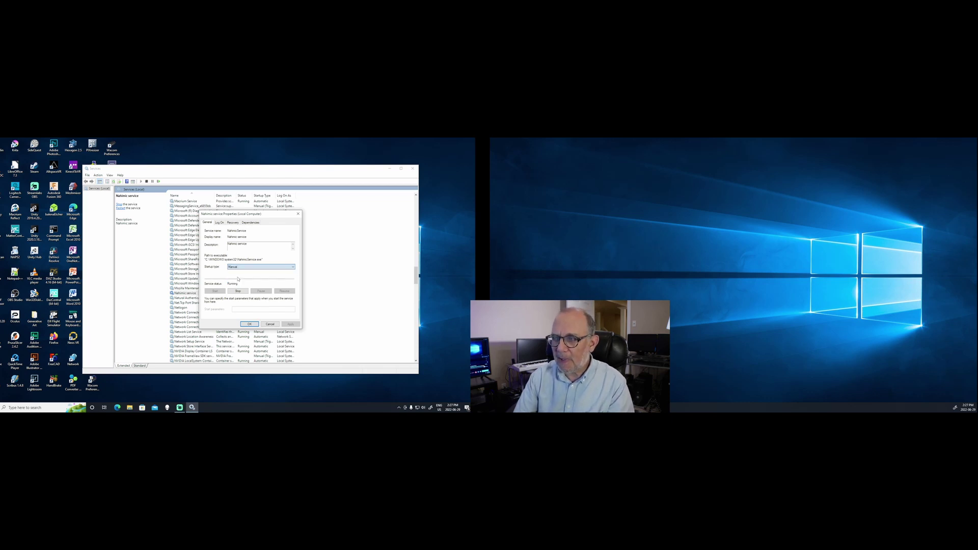
pyautogui.hotkey('alt', 'a')
pyautogui.click(248, 325)
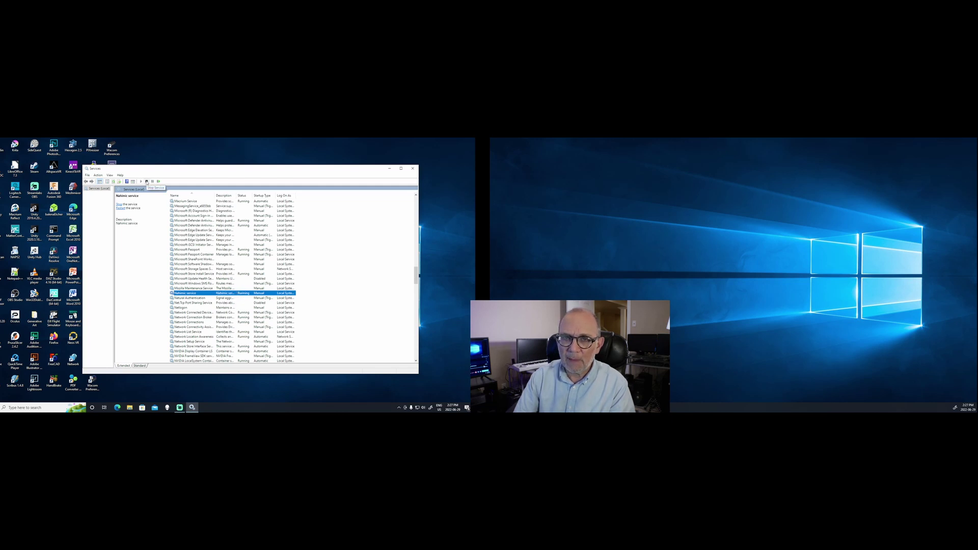
pyautogui.click(147, 182)
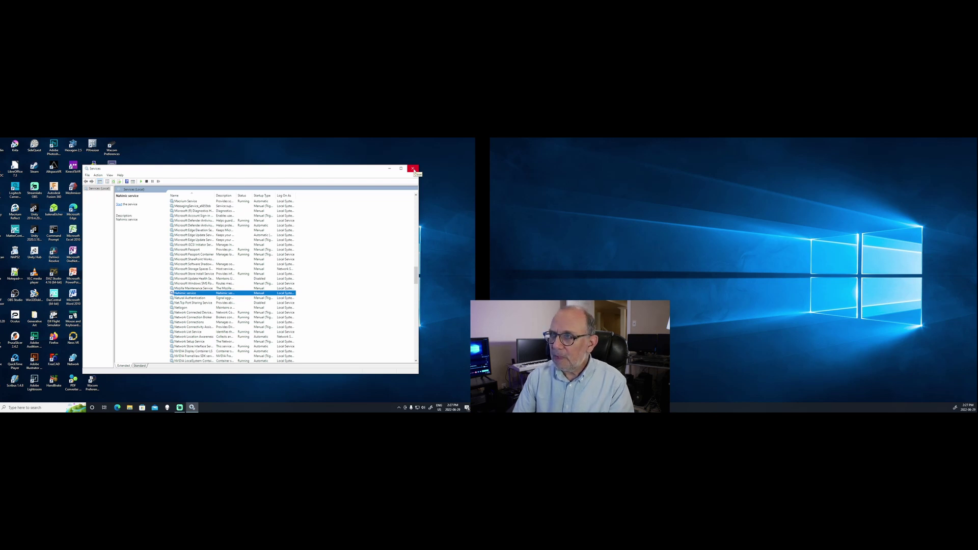
# Close the Services console and relaunch Cura 5.0.0.
pyautogui.click(414, 171)
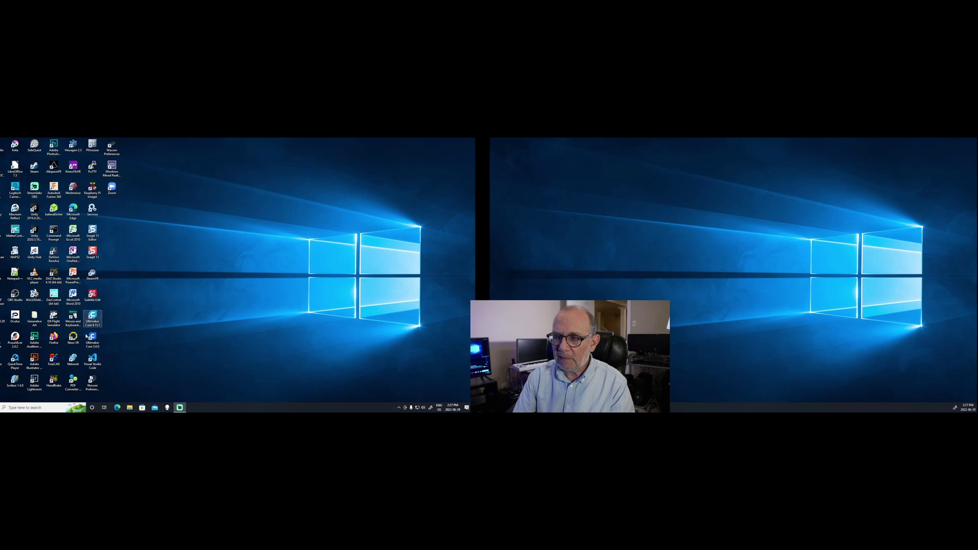
pyautogui.doubleClick(92, 338)
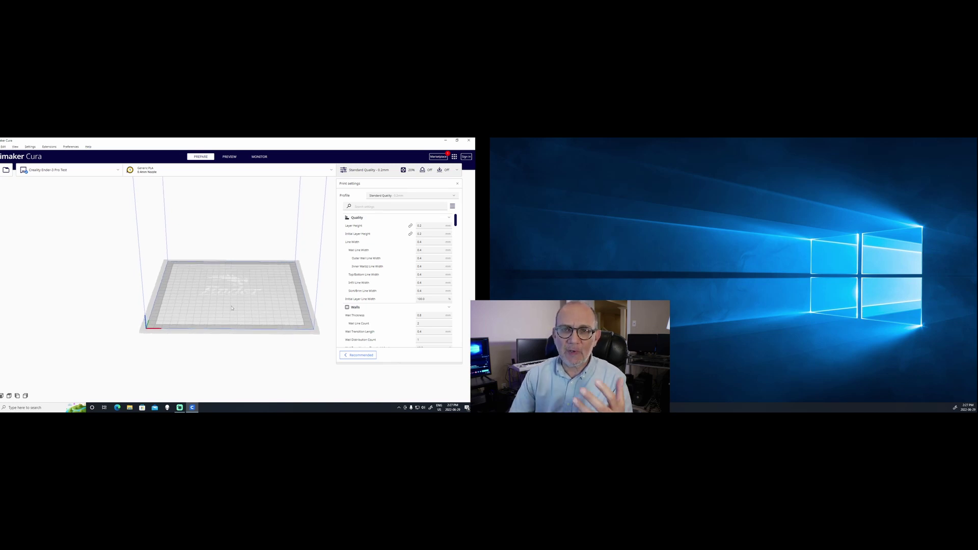
# Open the Modify G-Code post-processing window, list the available scripts, then close it.
pyautogui.click(49, 147)
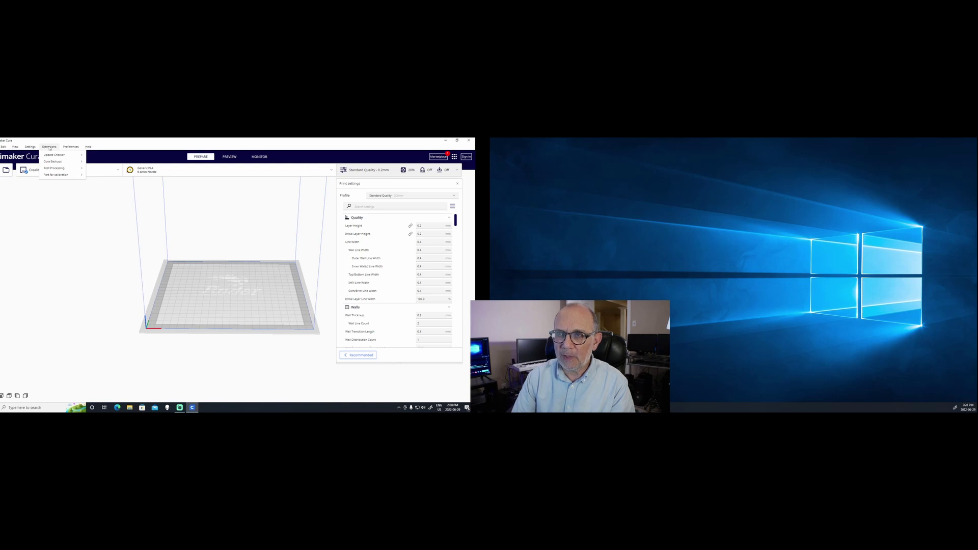
pyautogui.moveTo(53, 168)
pyautogui.click(105, 170)
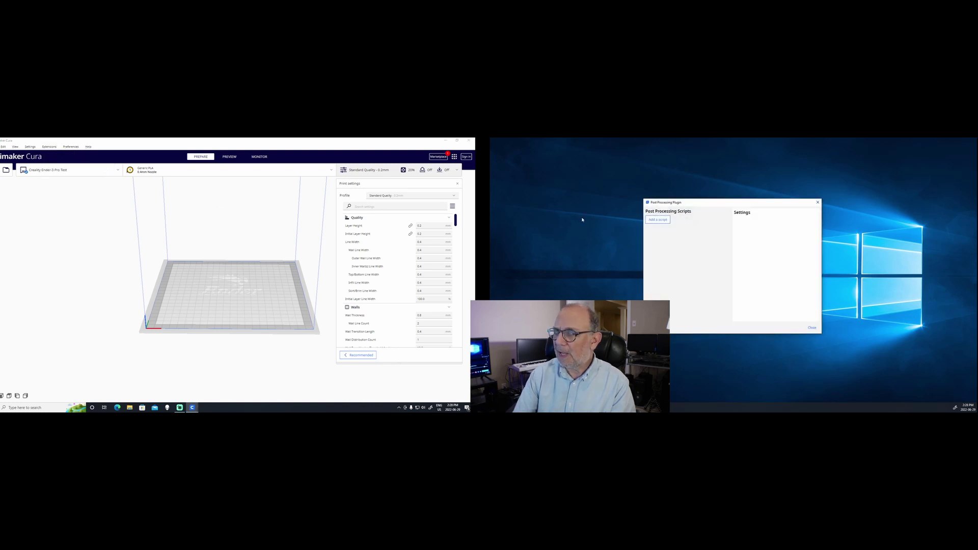
pyautogui.moveTo(709, 206); pyautogui.dragTo(184, 208)
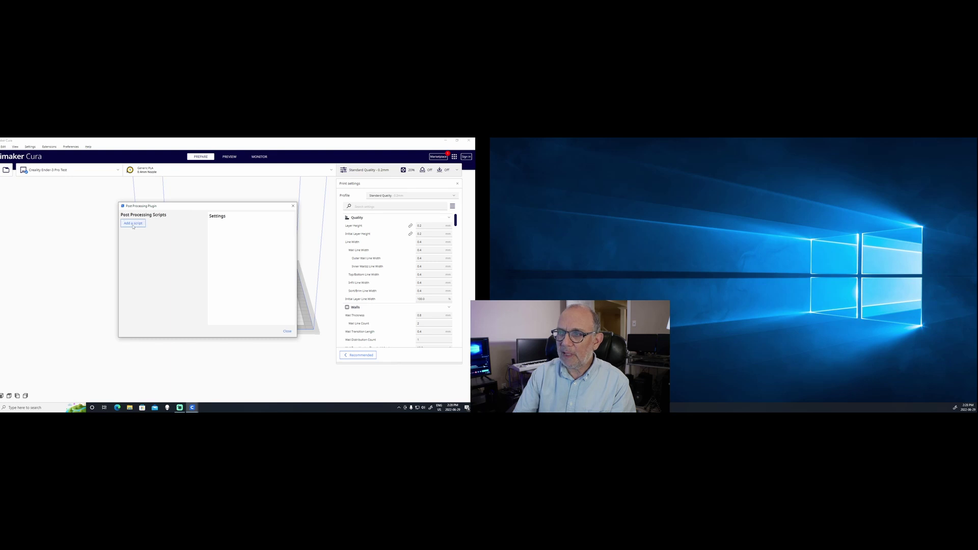
pyautogui.click(133, 223)
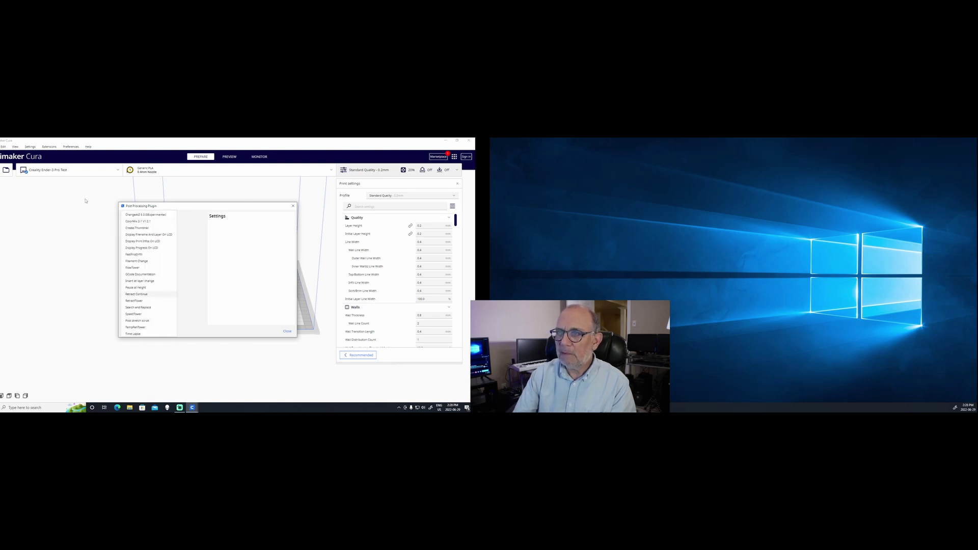
pyautogui.click(287, 332)
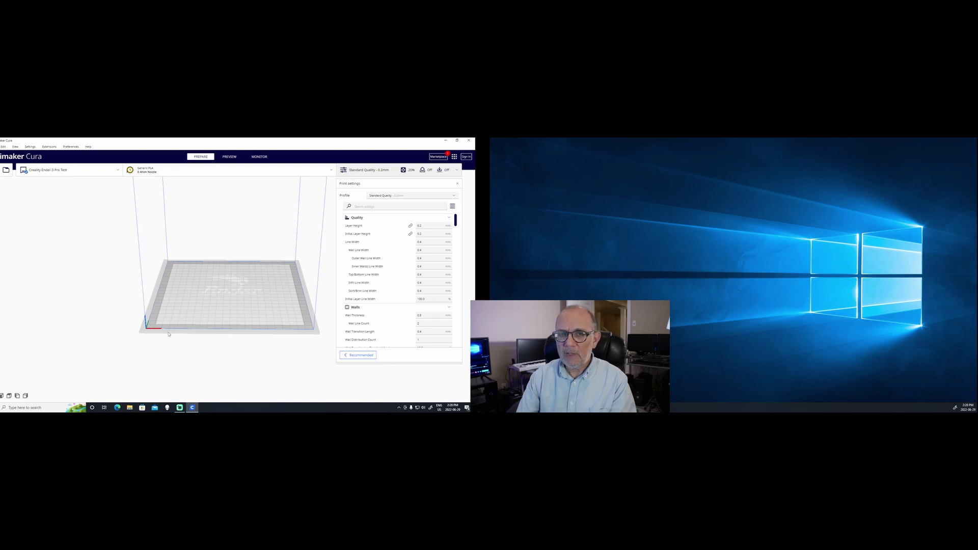